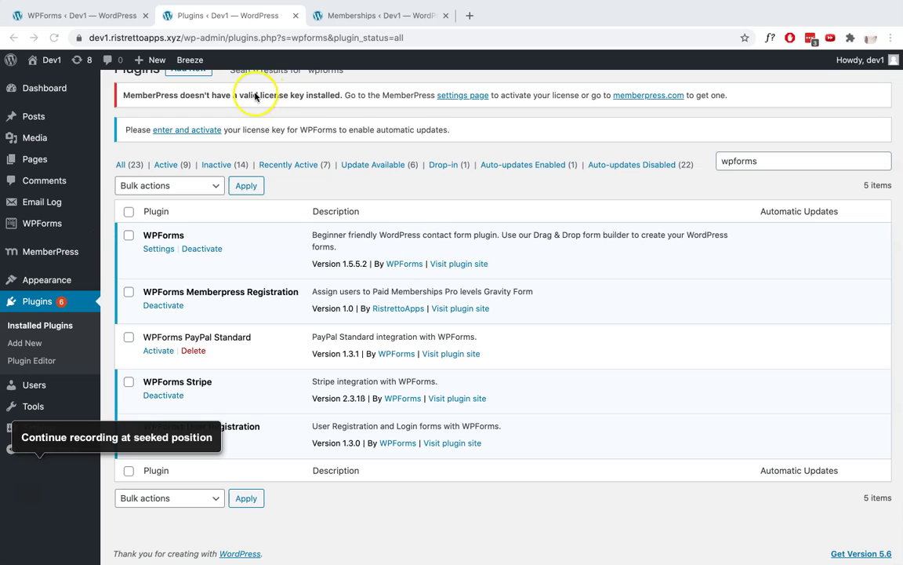
Open the WPForms to MemberPress Registration form for editing from the forms overview and dismiss the user registration reminder.
left_click(98, 16)
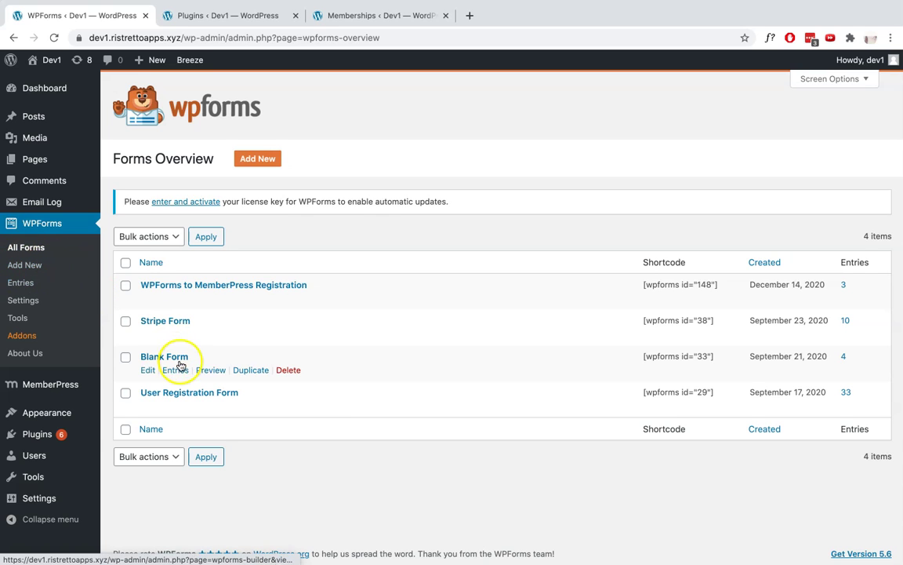
mouse_move(236, 302)
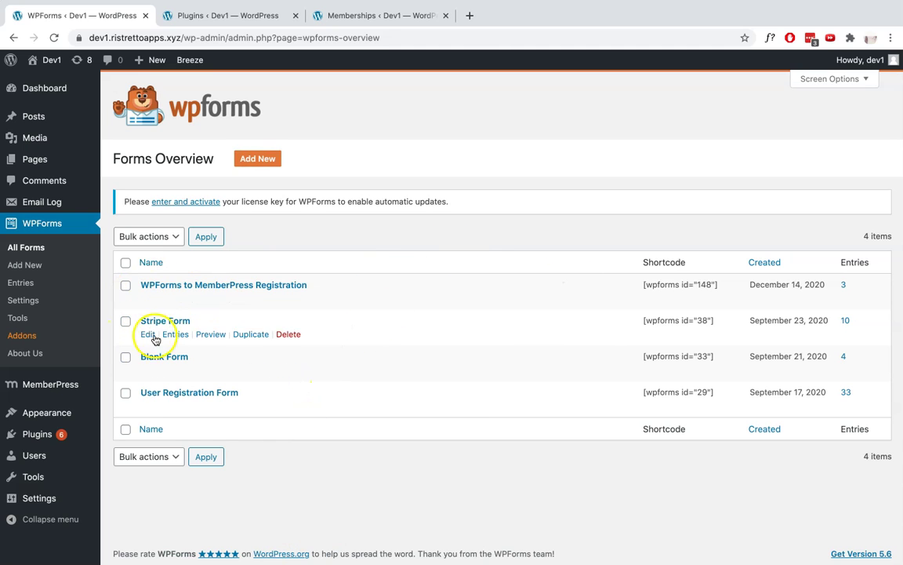
mouse_move(201, 287)
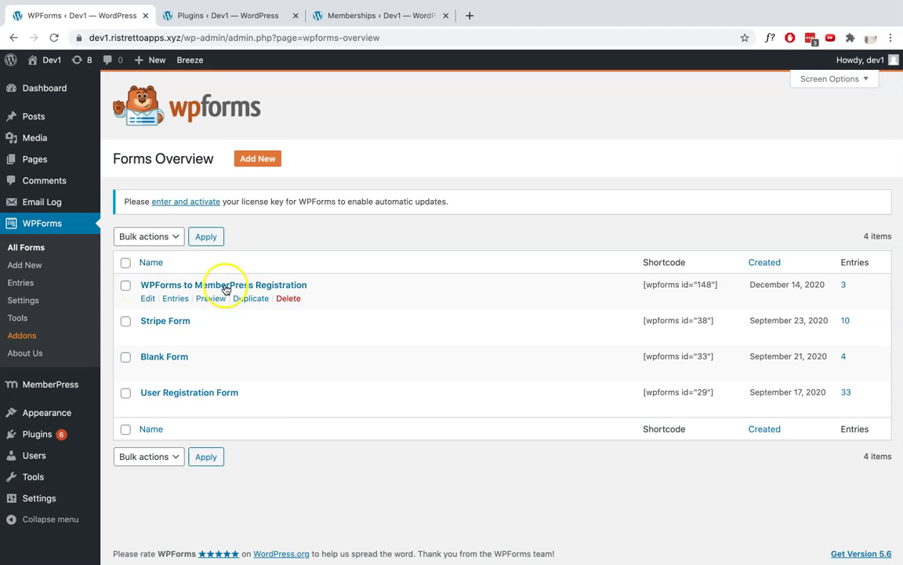
left_click(147, 299)
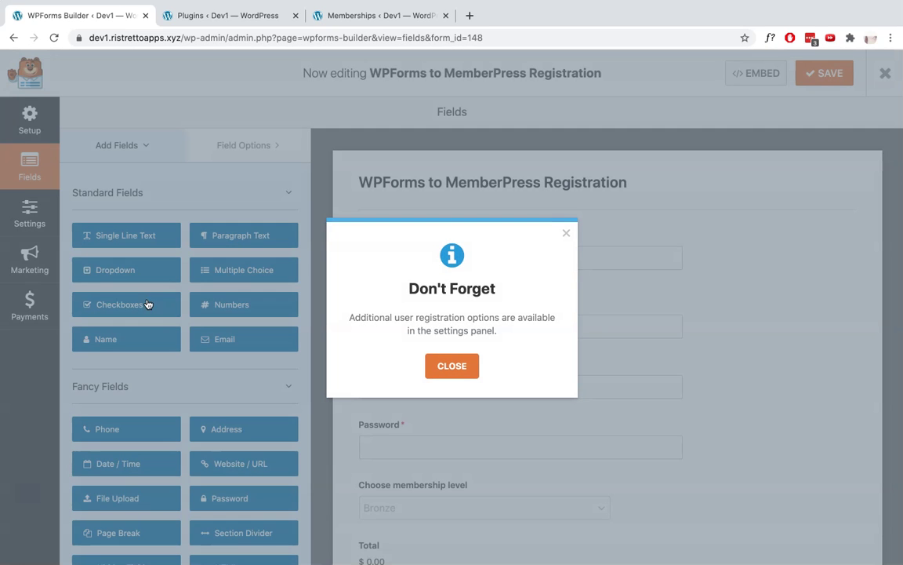
left_click(461, 365)
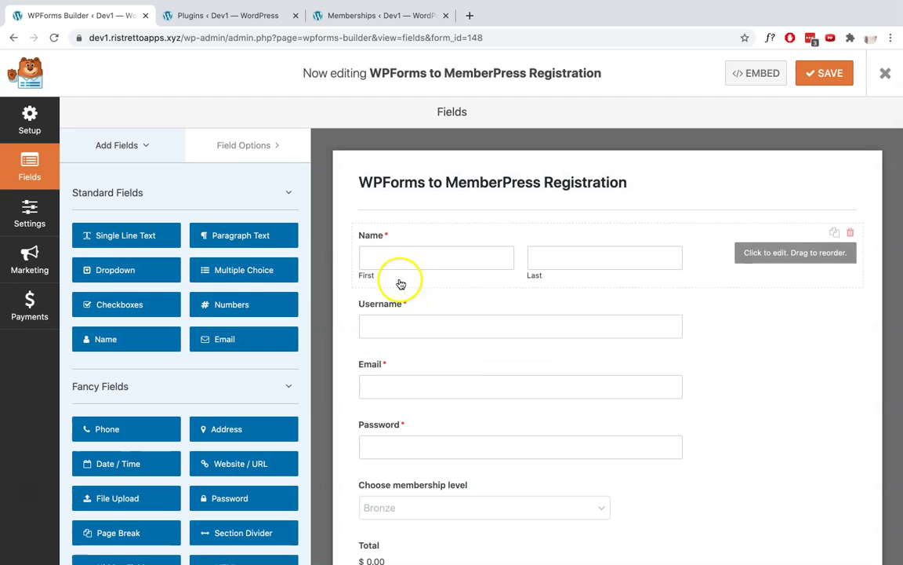
Look through the registration form's fields from Name down to Stripe Credit Card.
scroll(259, 294, "down", 2)
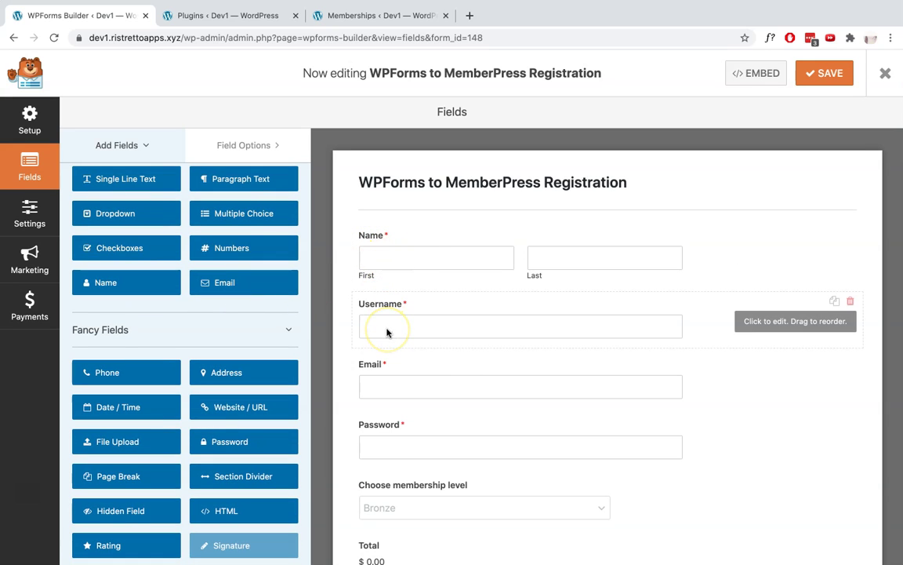
scroll(387, 330, "down", 1)
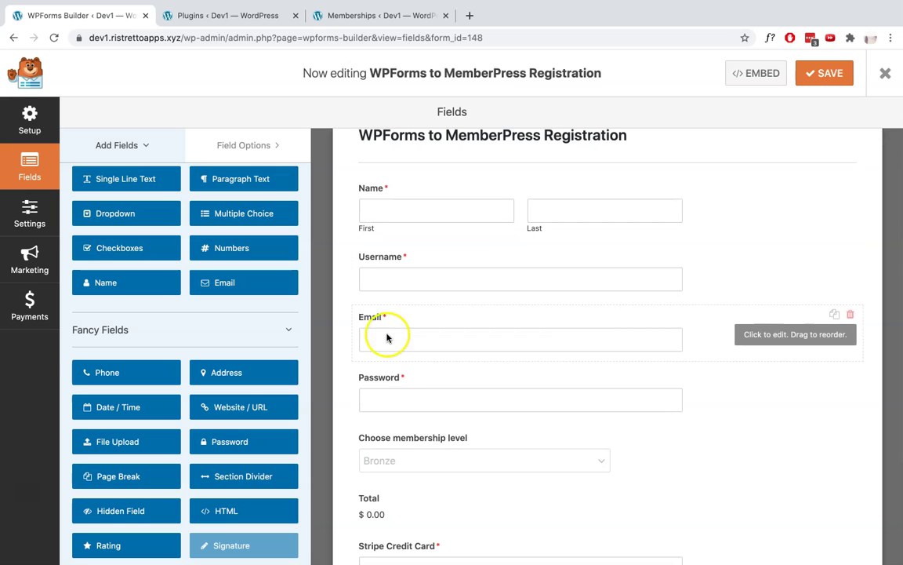
scroll(385, 405, "down", 1)
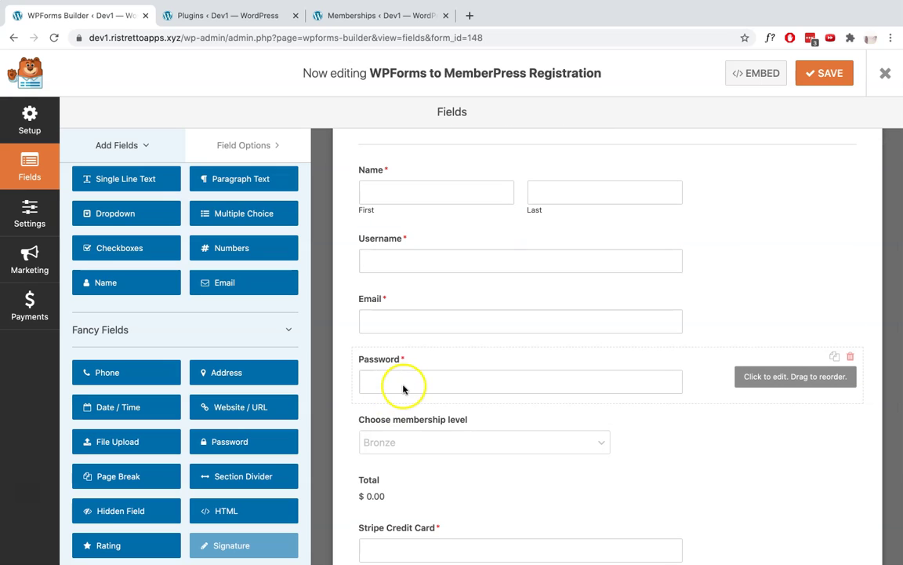
scroll(403, 384, "down", 1)
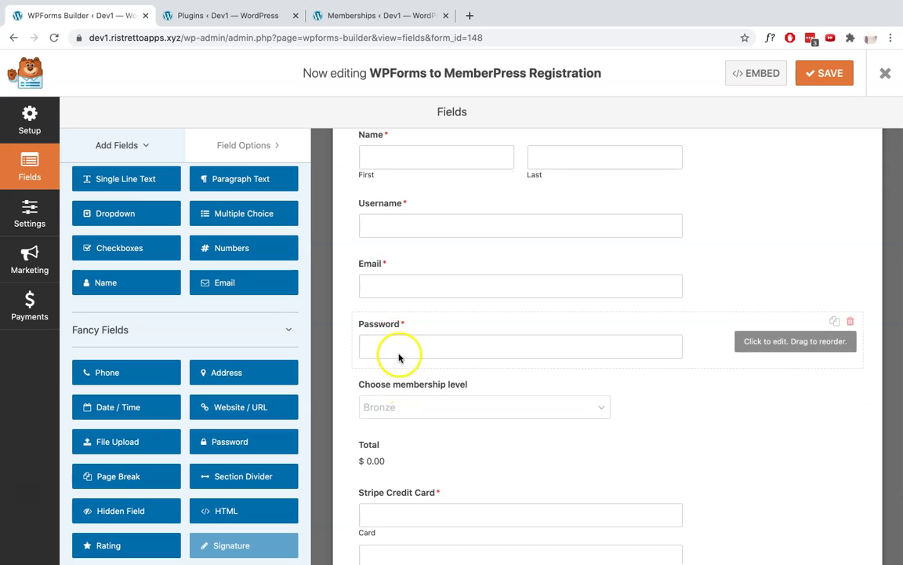
scroll(381, 424, "down", 1)
scroll(443, 333, "down", 1)
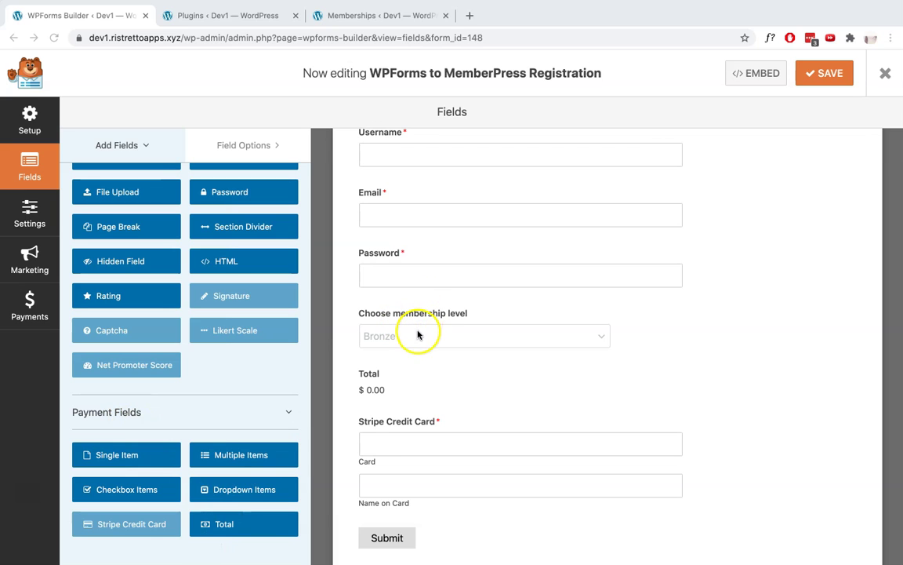
Inspect the item names and prices of the "Choose membership level" field and compare them with the MemberPress memberships list.
left_click(440, 314)
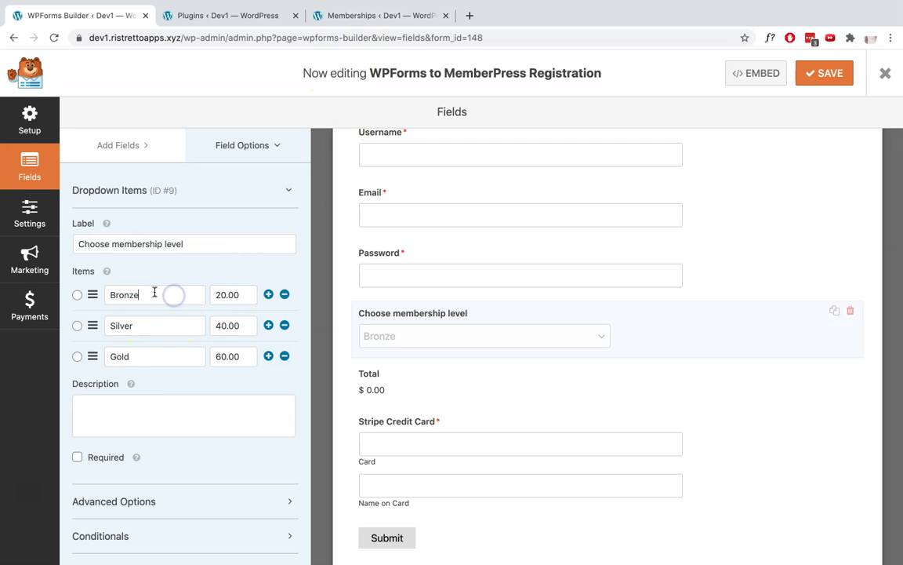
left_click(124, 297)
left_click(237, 302)
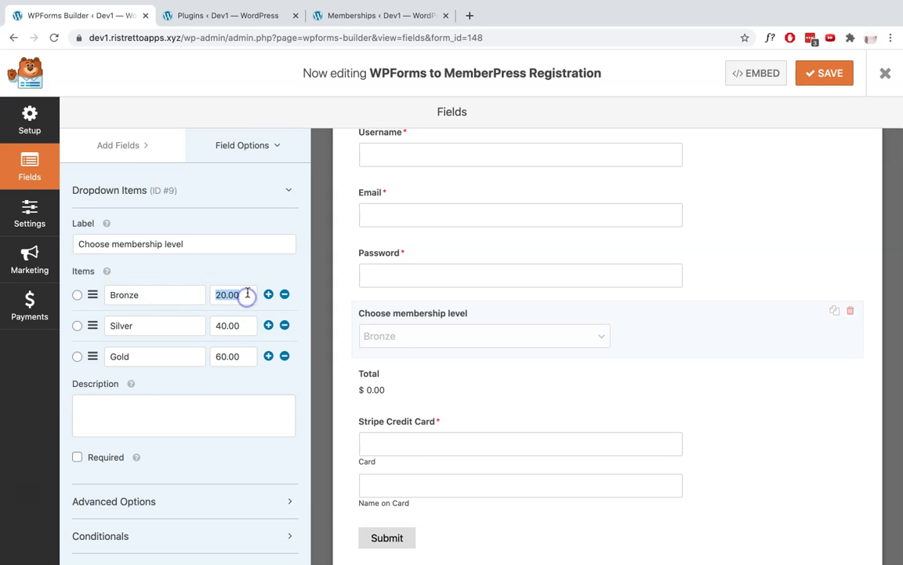
left_click(382, 16)
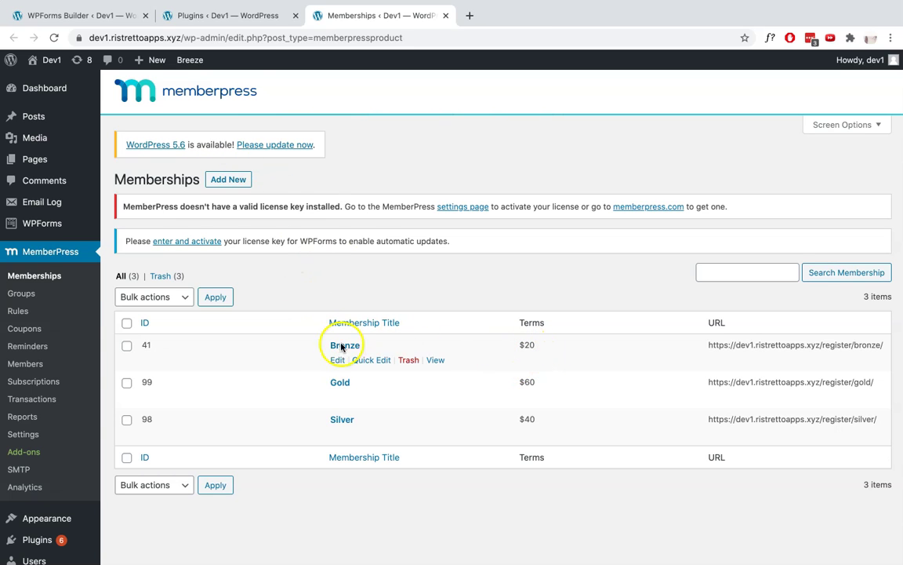
left_click(112, 15)
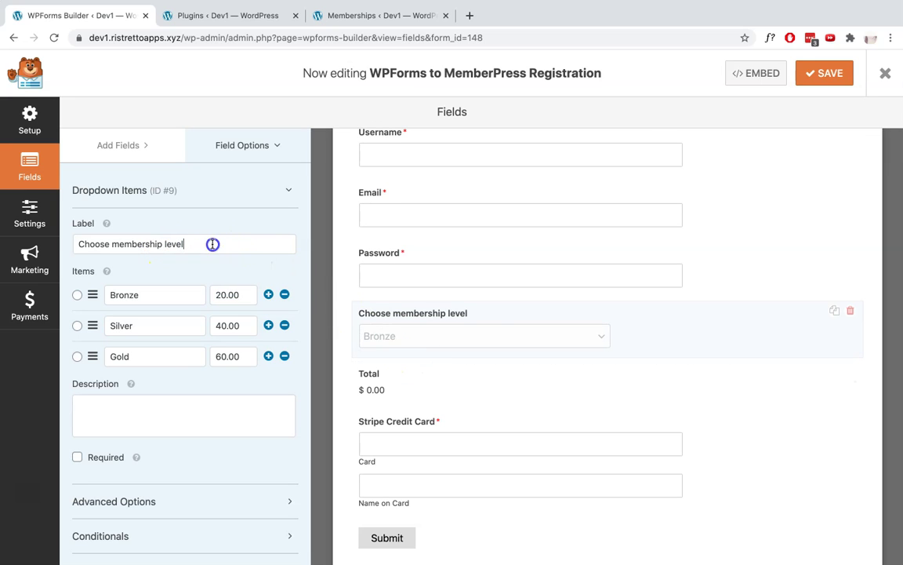
Check the membership field's label and the overall form layout, and save the form.
left_click_drag(212, 244, 84, 244)
scroll(579, 403, "down", 2)
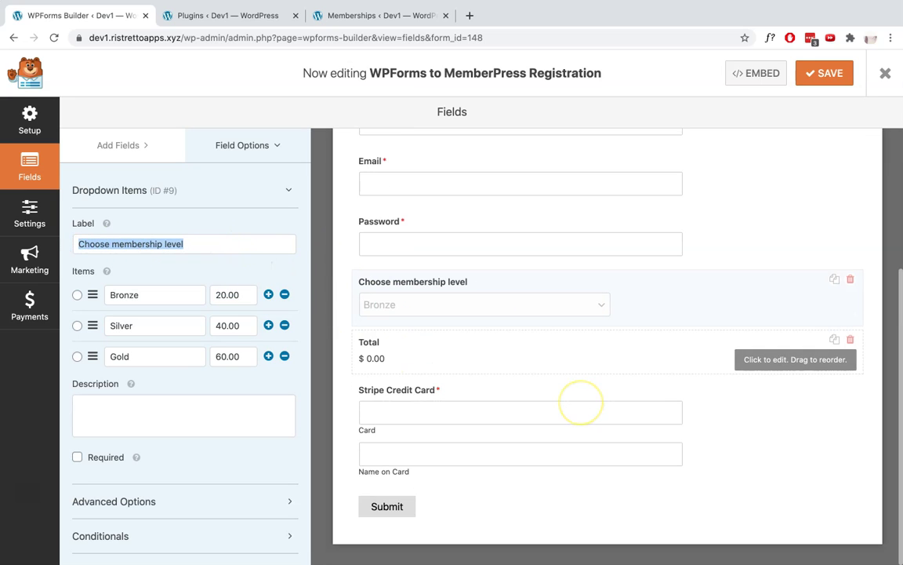
scroll(487, 358, "up", 3)
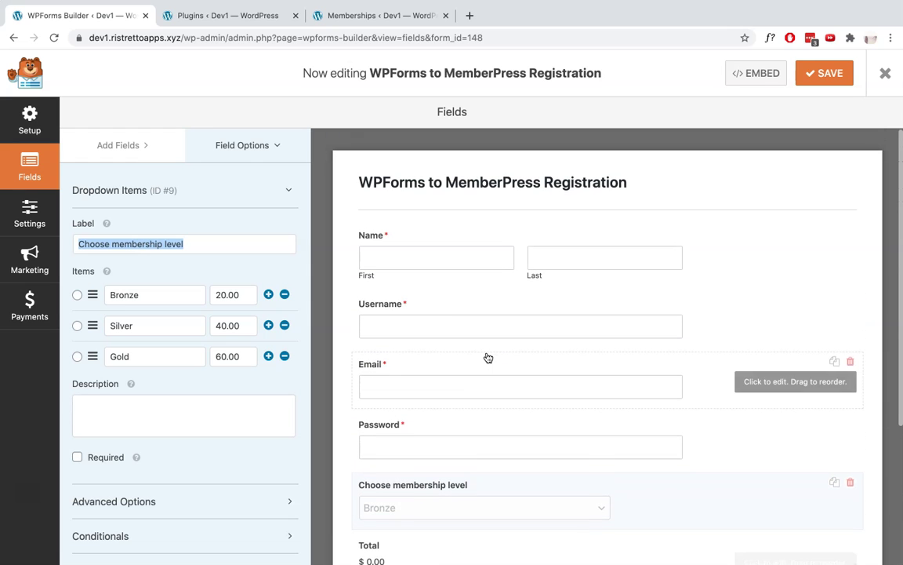
scroll(442, 403, "down", 1)
scroll(441, 403, "down", 2)
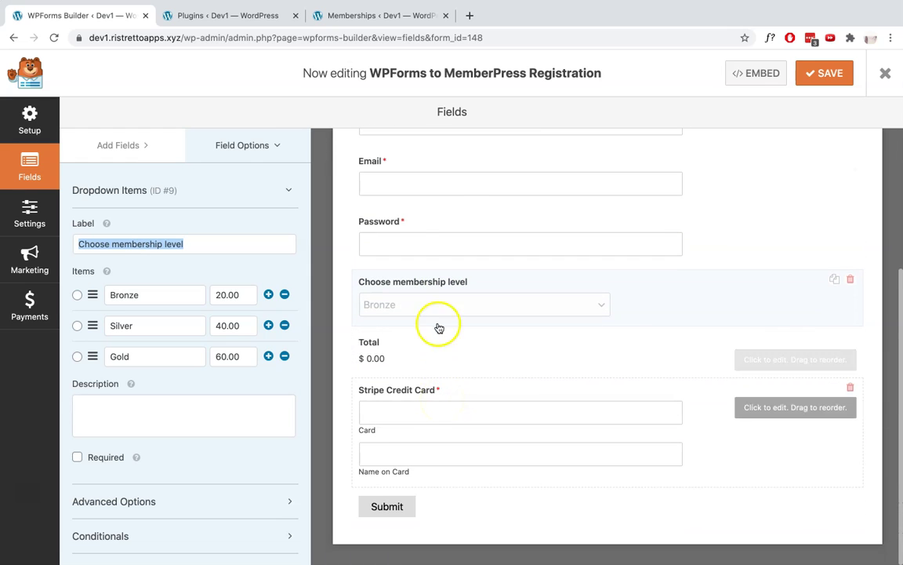
left_click(824, 79)
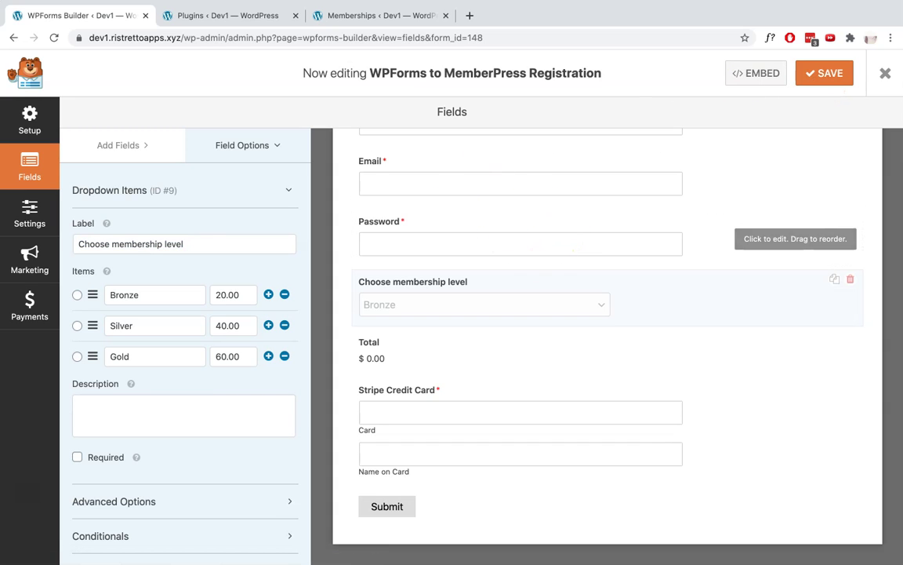
Open the form's Memberpress Registration settings and view the fields available for the MemberPress level.
left_click(14, 221)
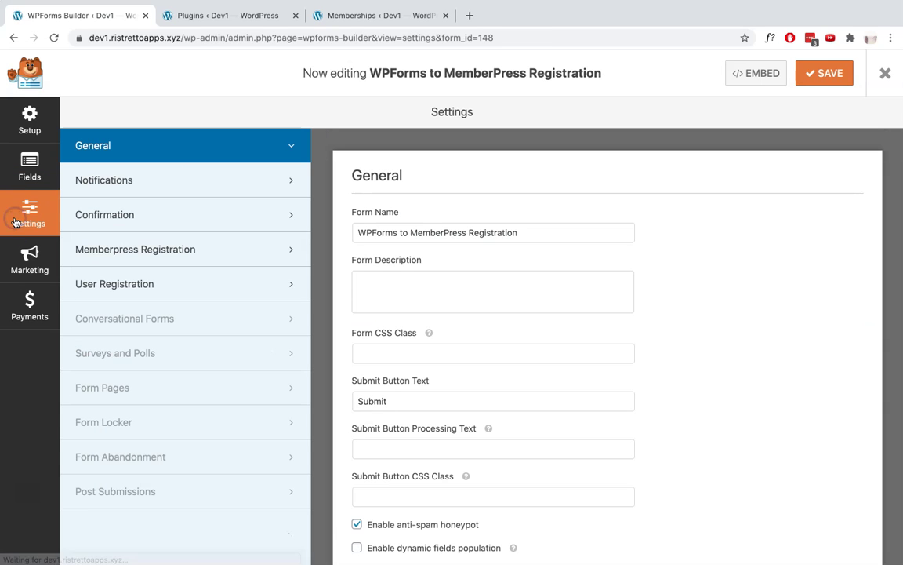
left_click(154, 260)
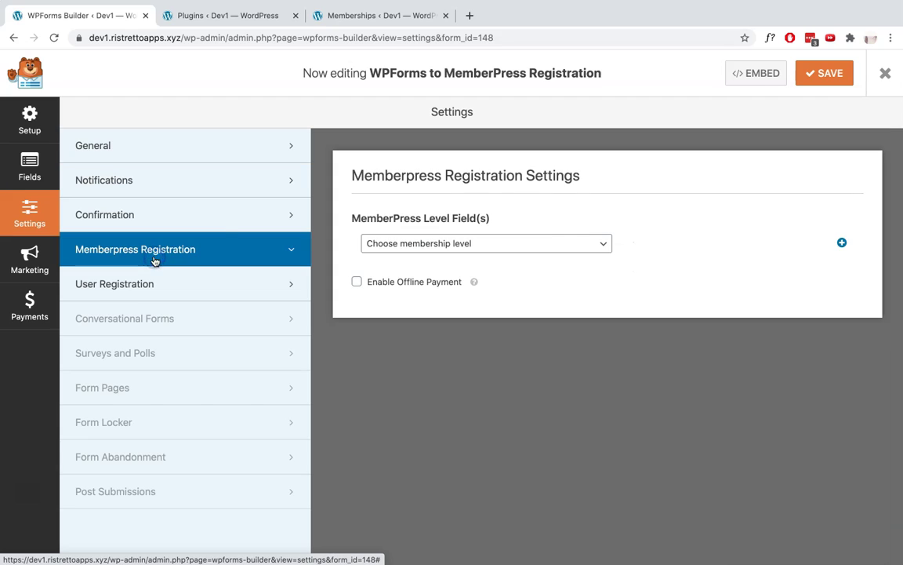
left_click(549, 247)
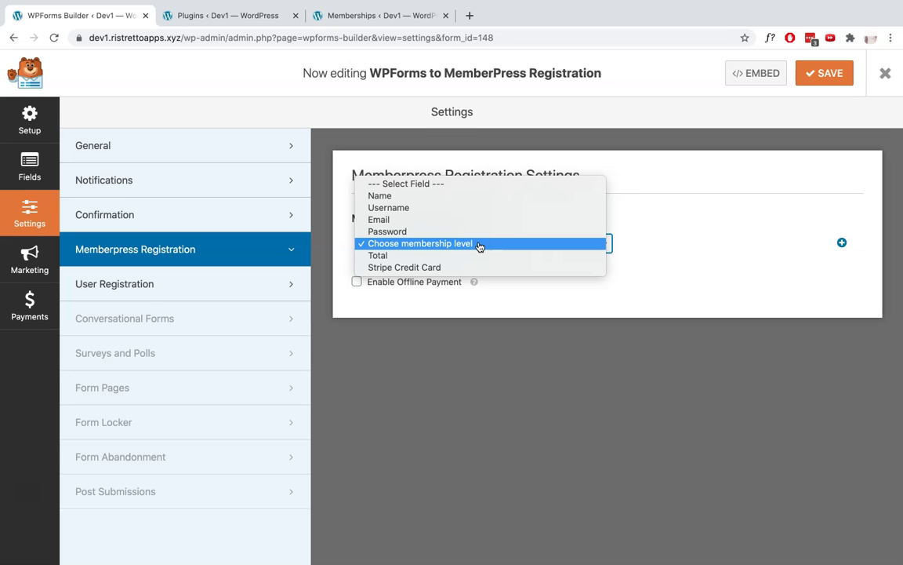
left_click(43, 173)
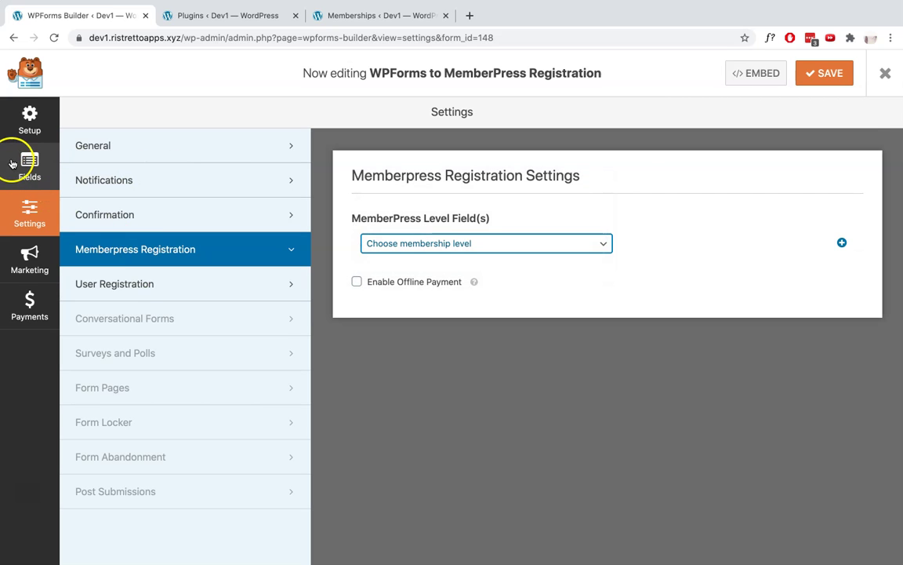
Add a Single Item payment field to the form.
left_click(26, 171)
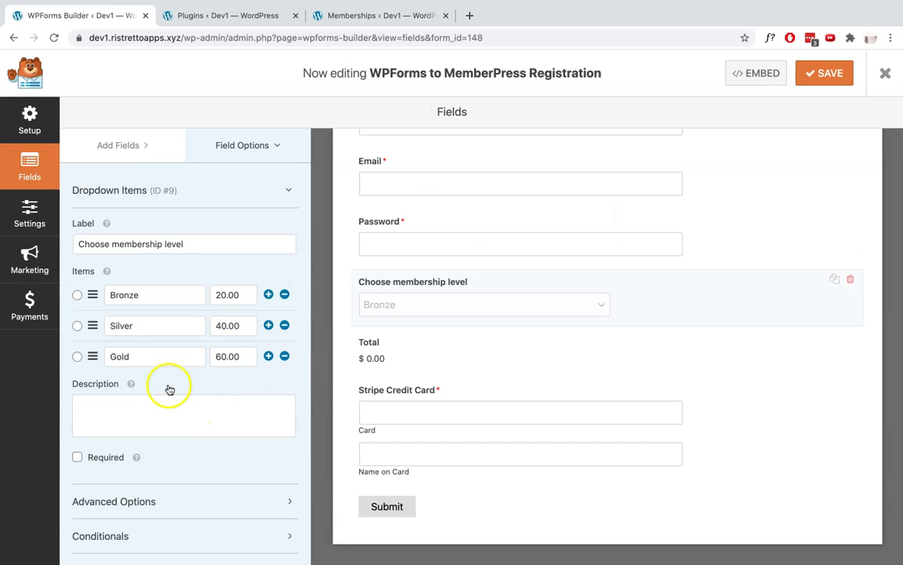
scroll(203, 400, "up", 1)
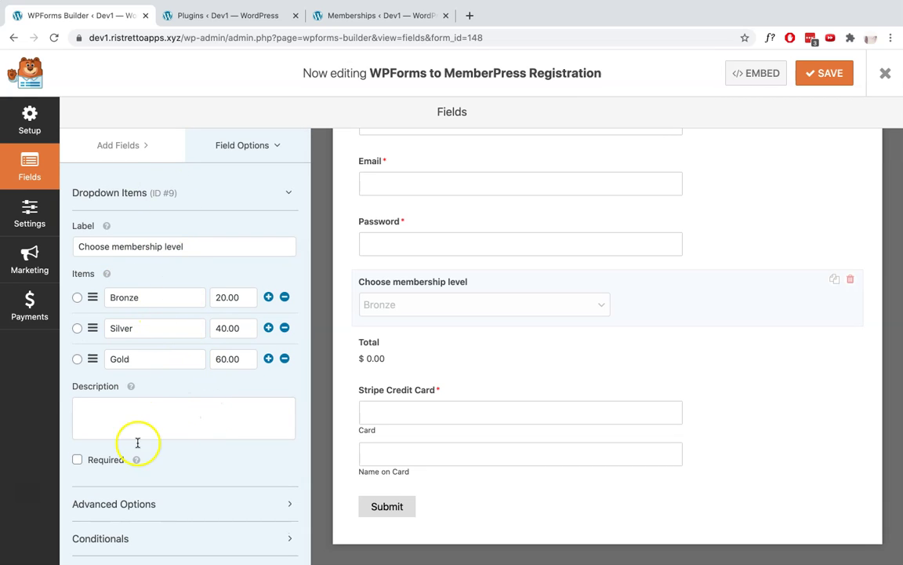
left_click(112, 153)
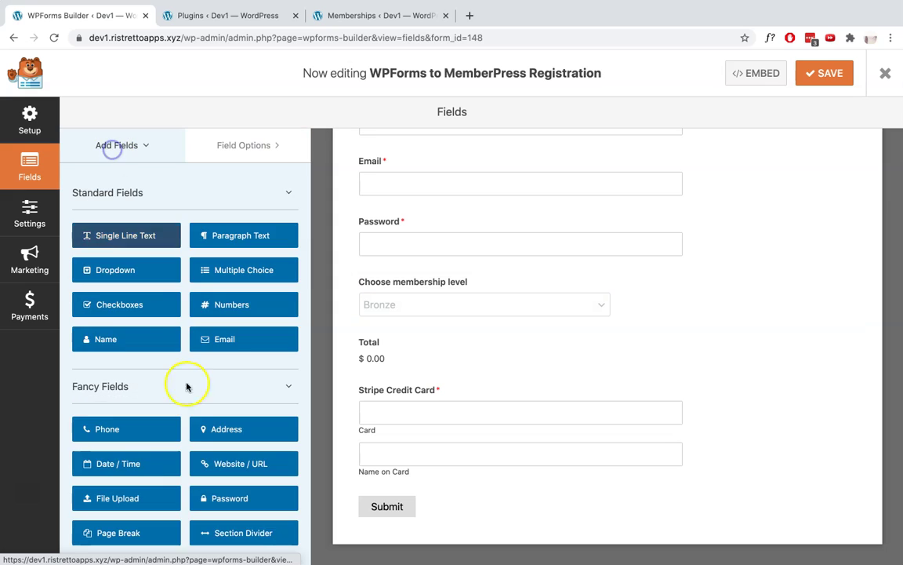
scroll(196, 468, "down", 5)
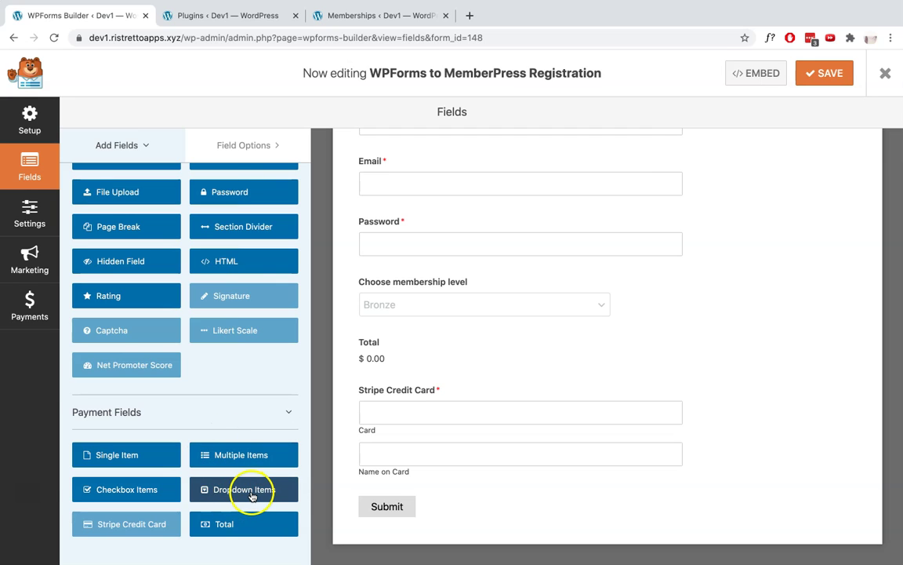
left_click(133, 452)
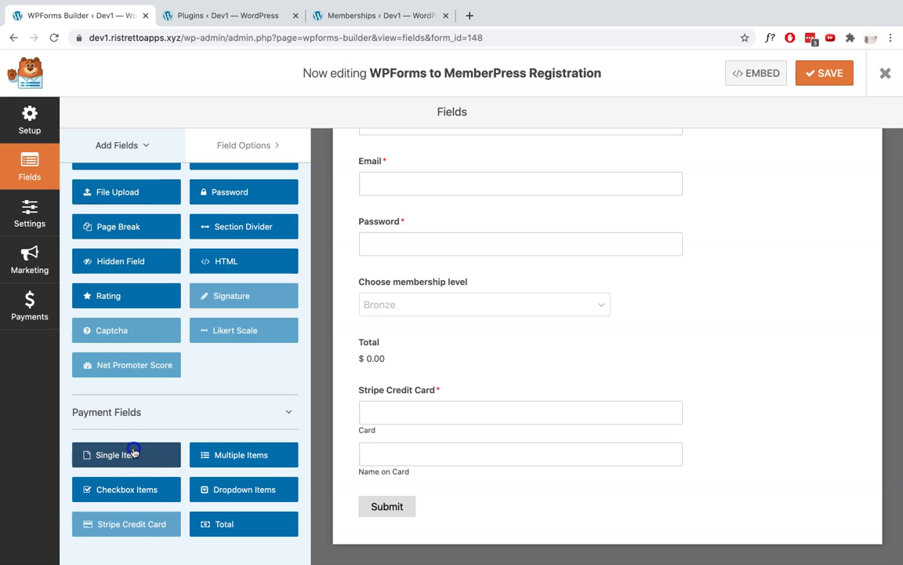
Check the membership titles in the MemberPress memberships list and return to the form builder.
left_click(379, 16)
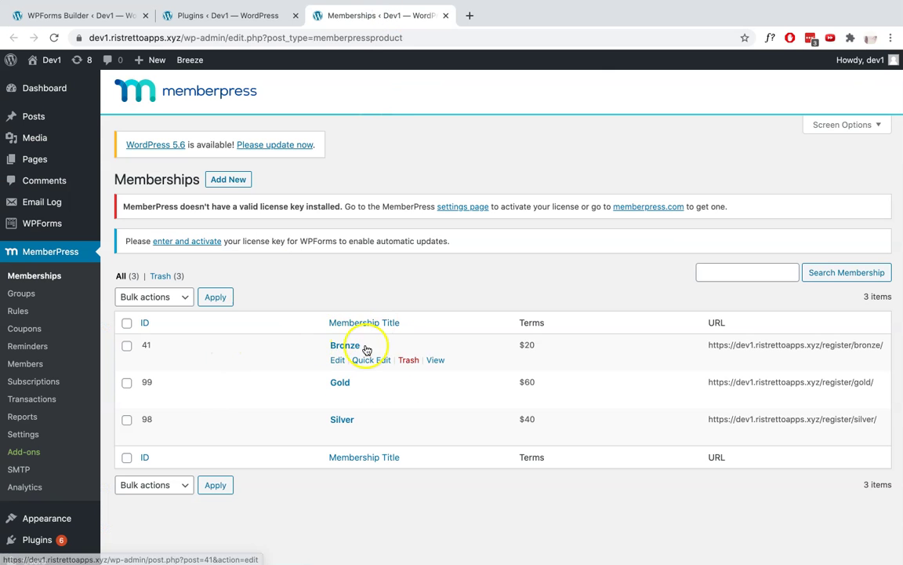
left_click(189, 15)
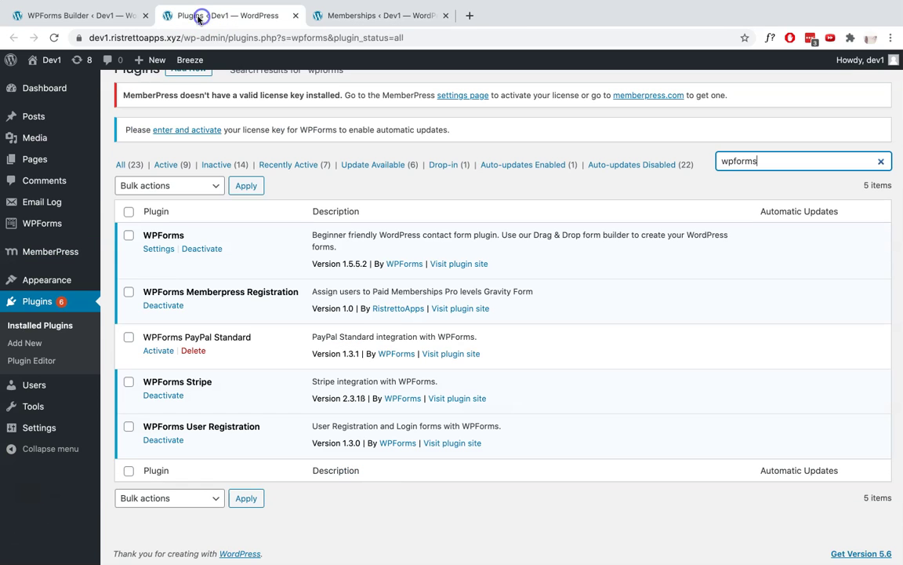
left_click(74, 12)
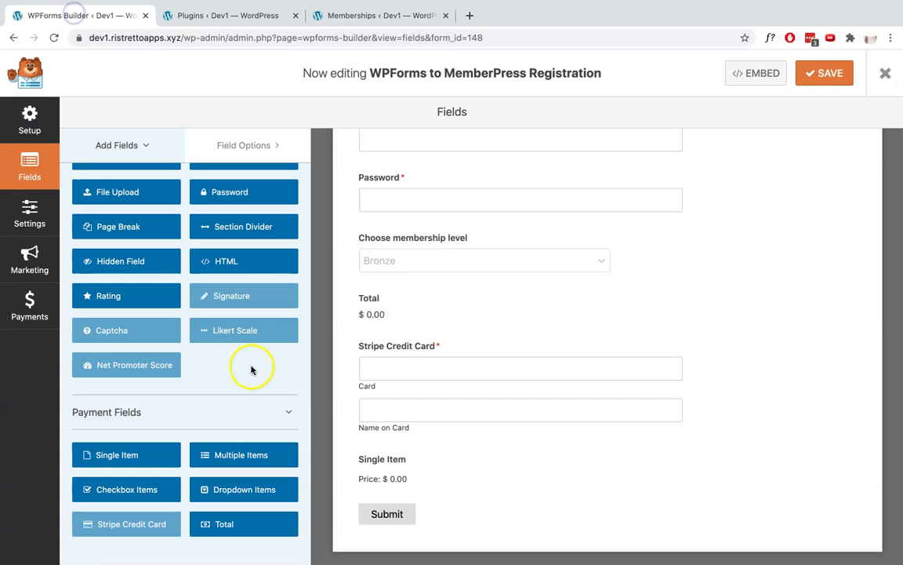
In the Memberpress Registration settings, select "Choose membership level" as the MemberPress level field.
left_click(34, 208)
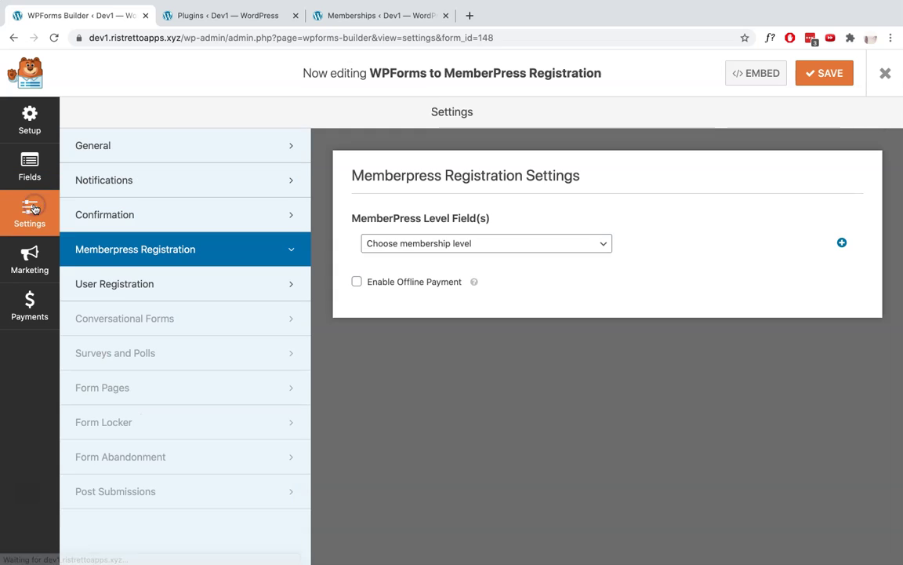
left_click(418, 243)
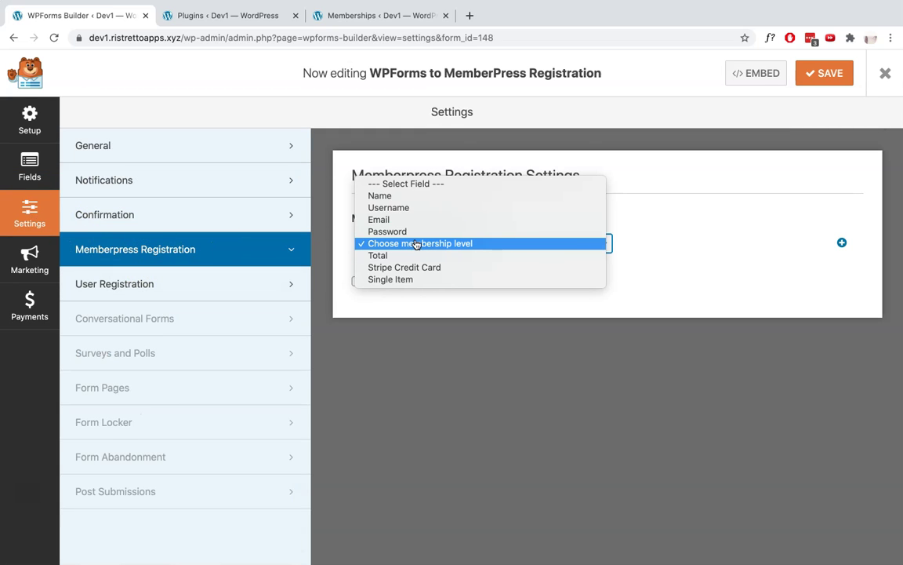
left_click(415, 243)
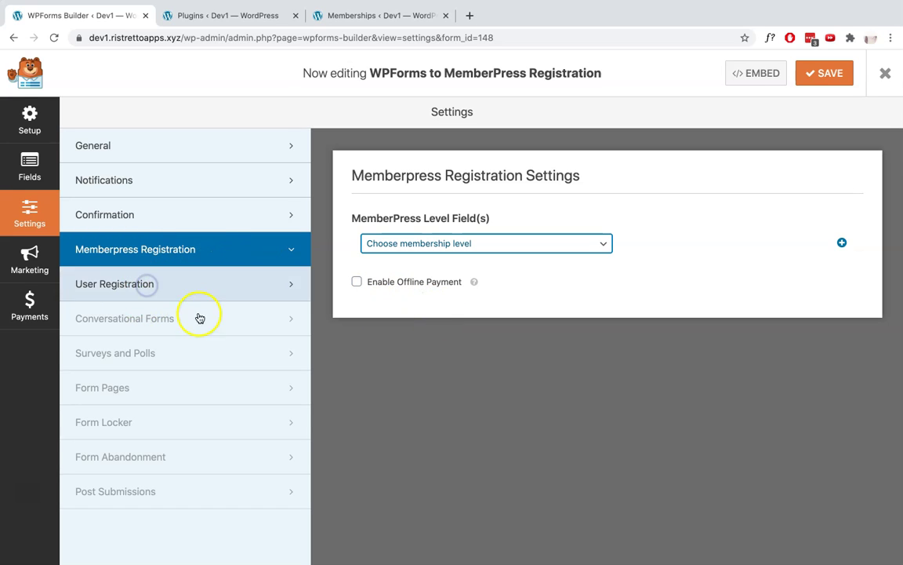
Review the User Registration field mapping and user role settings, and save the form.
left_click(165, 291)
scroll(451, 316, "down", 1)
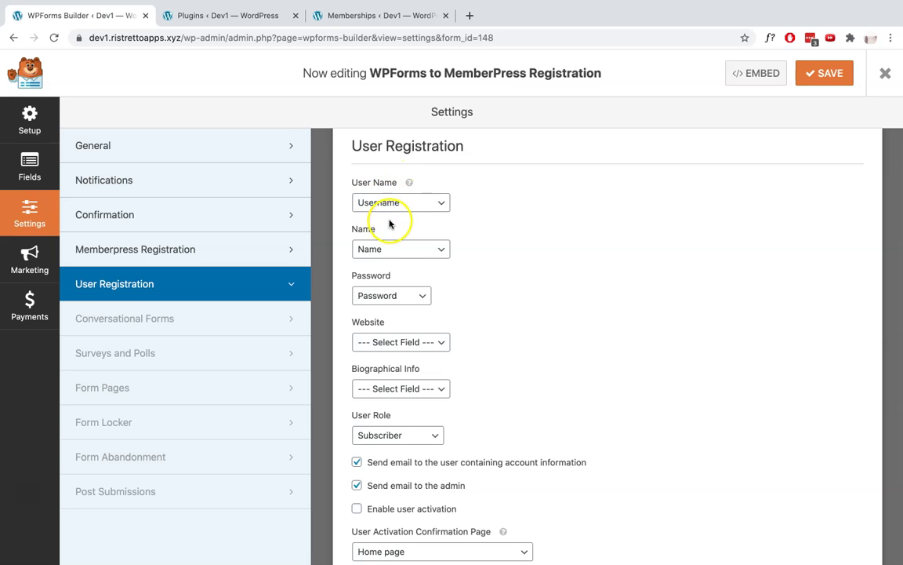
scroll(399, 265, "down", 1)
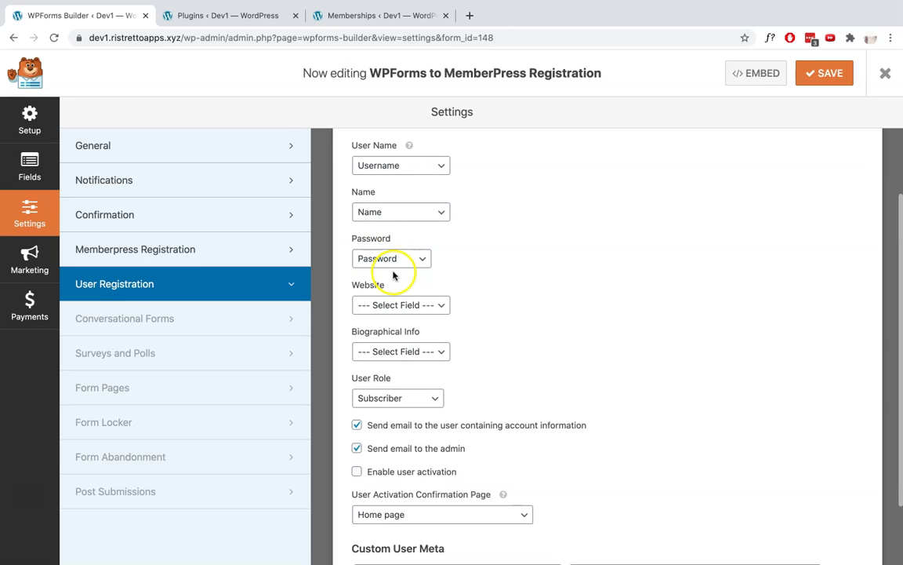
scroll(396, 299, "down", 2)
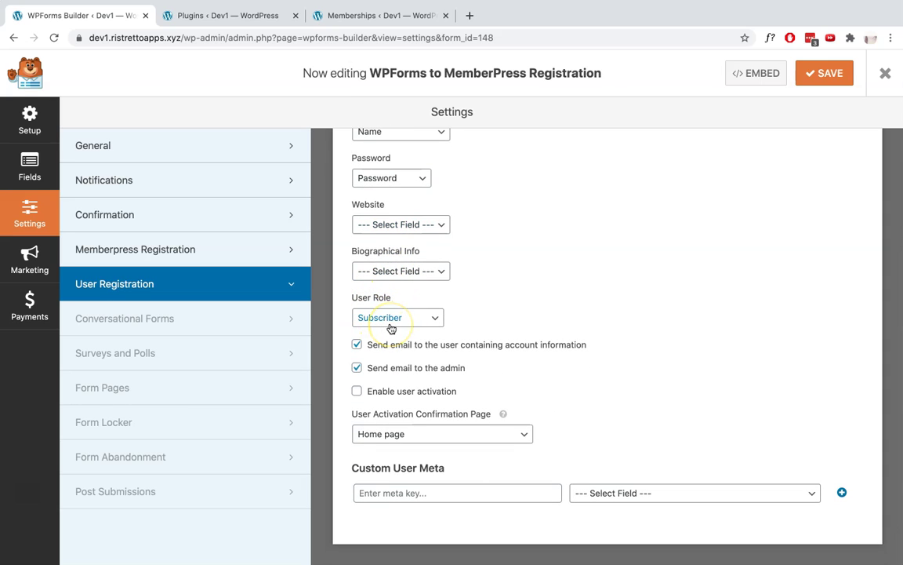
scroll(423, 385, "up", 4)
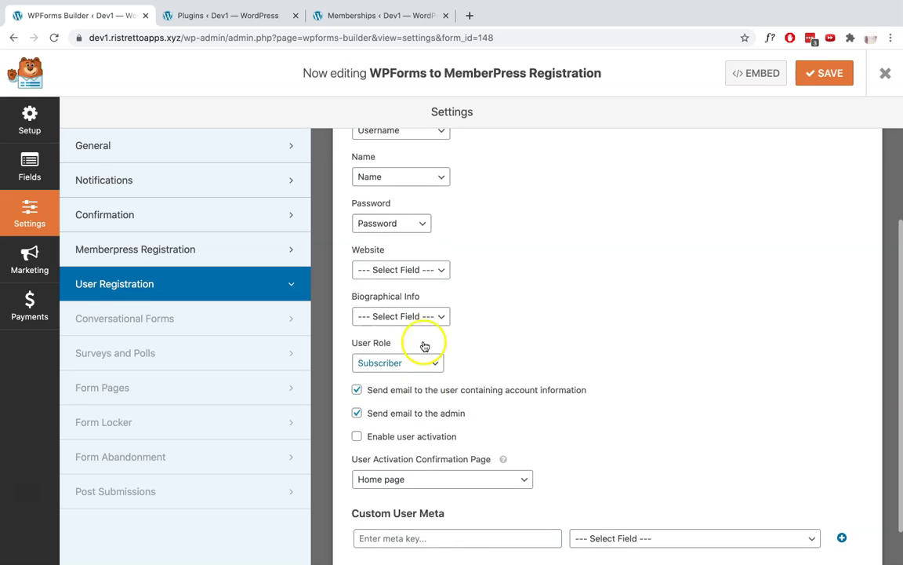
left_click(814, 74)
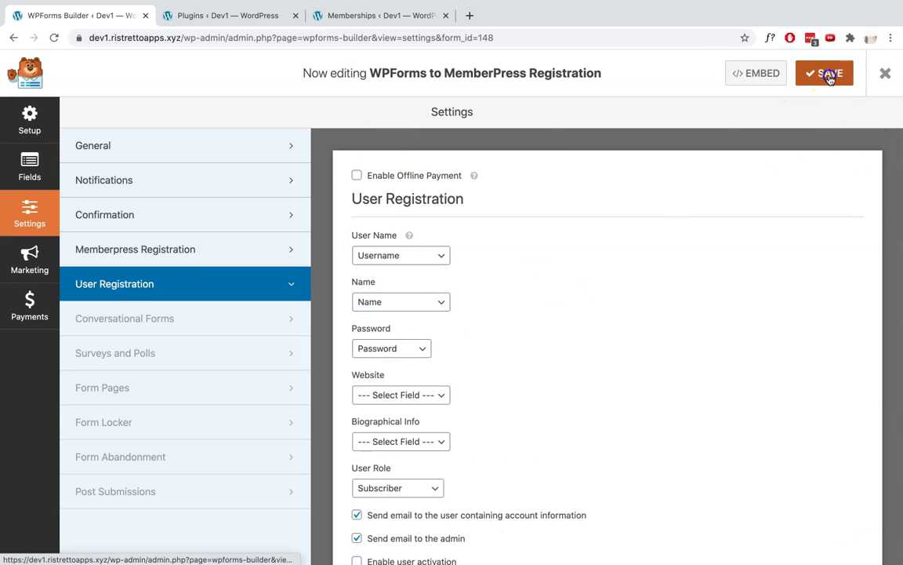
left_click(830, 76)
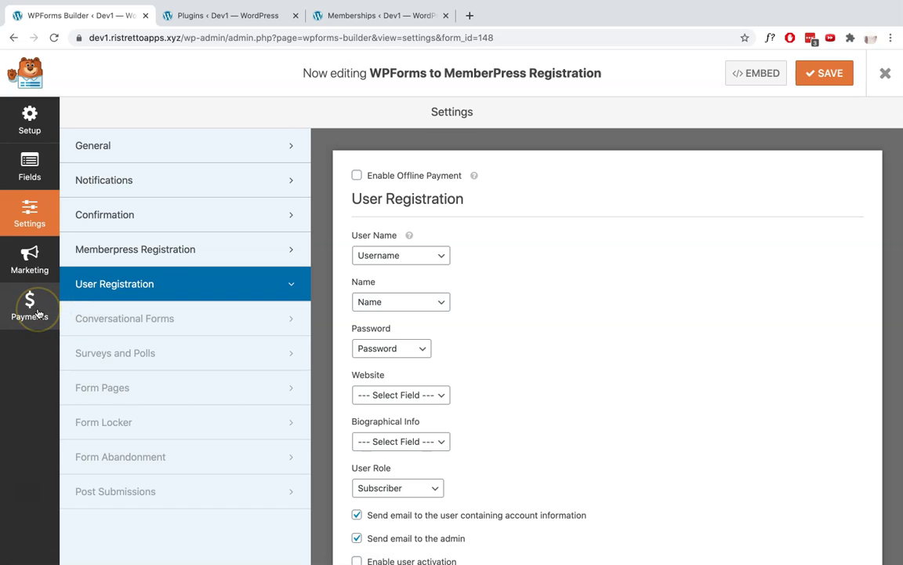
Check the form's Stripe payment and subscription settings, and save the form.
left_click(37, 313)
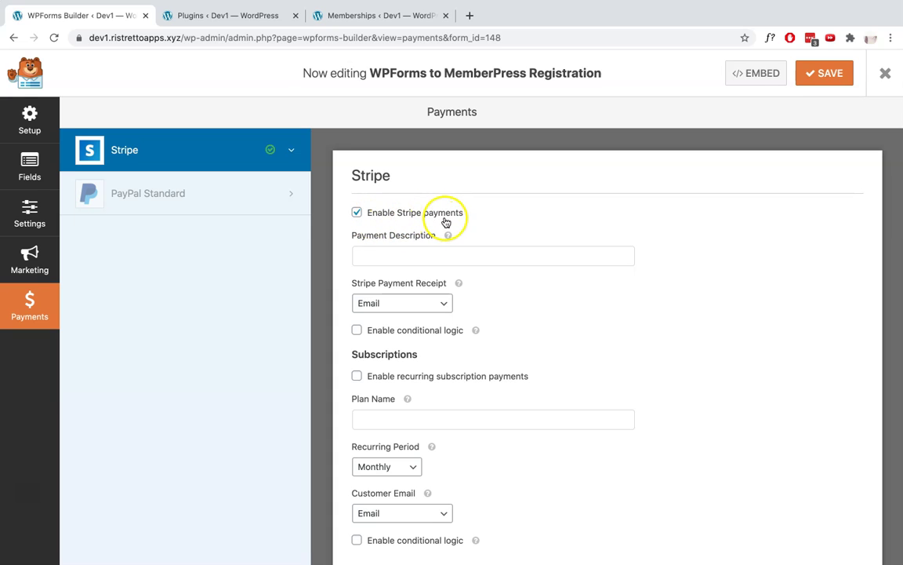
scroll(427, 298, "down", 1)
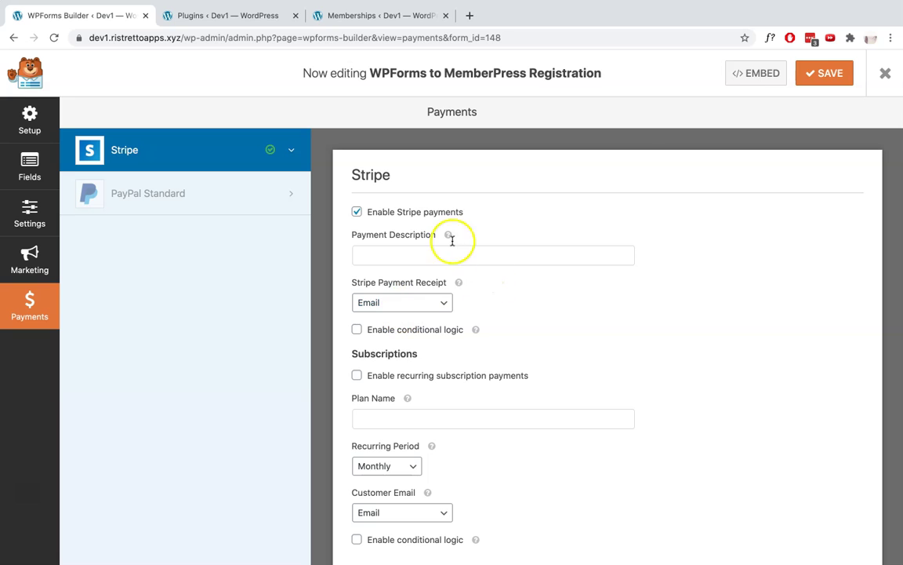
scroll(427, 316, "down", 1)
scroll(429, 318, "up", 1)
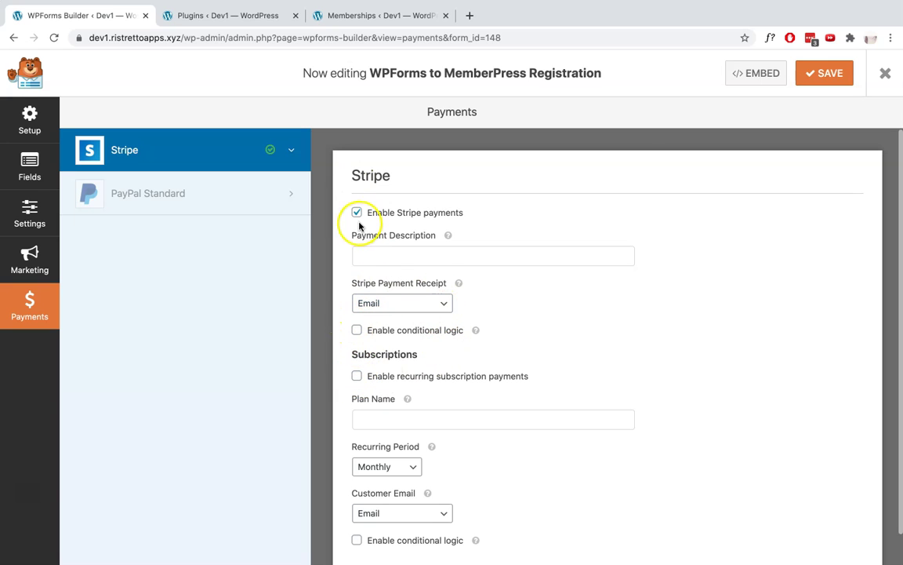
scroll(411, 372, "down", 1)
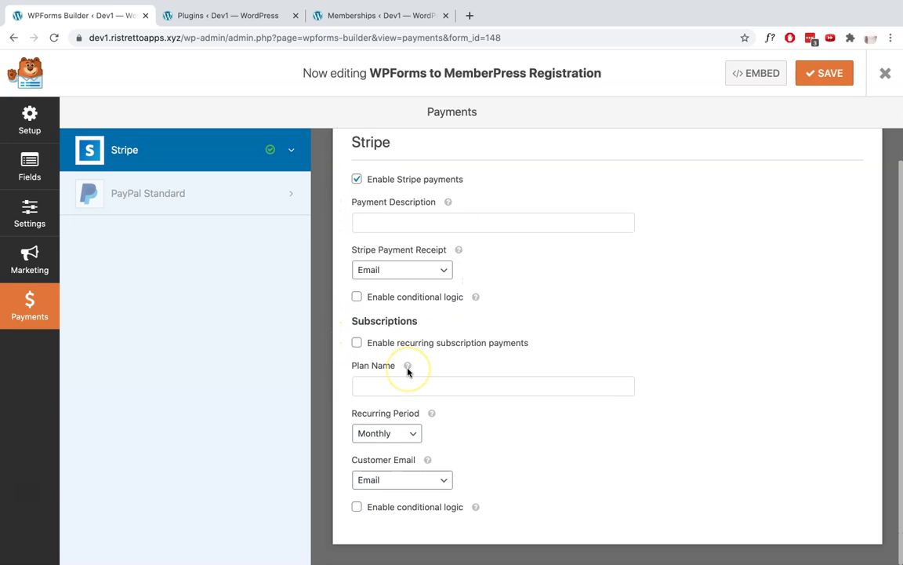
scroll(412, 372, "up", 1)
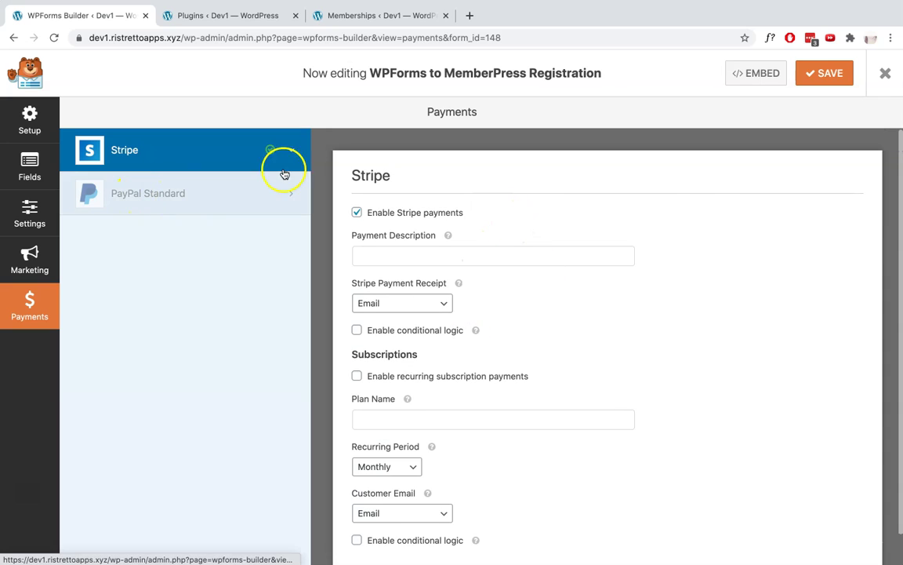
left_click(828, 81)
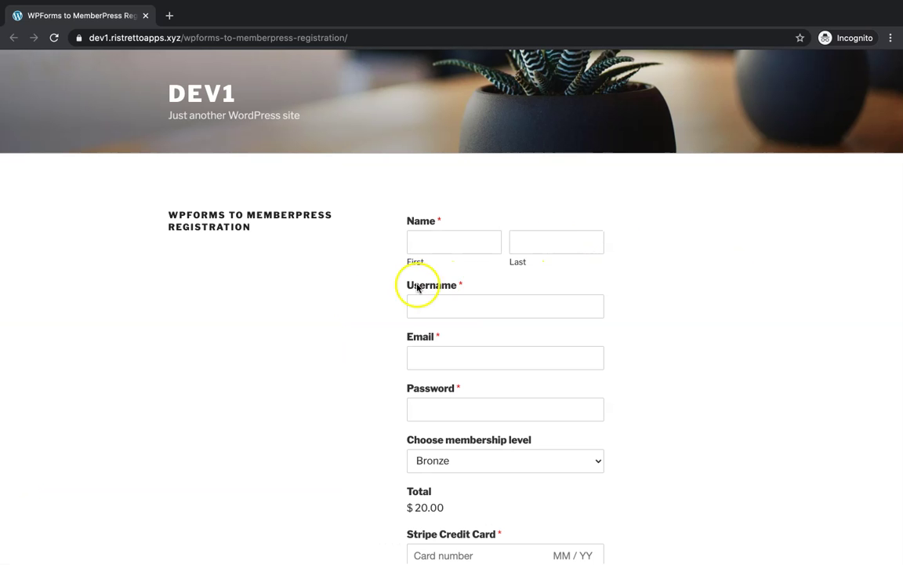
Look through the fields of the published registration form in the incognito window.
scroll(264, 363, "down", 2)
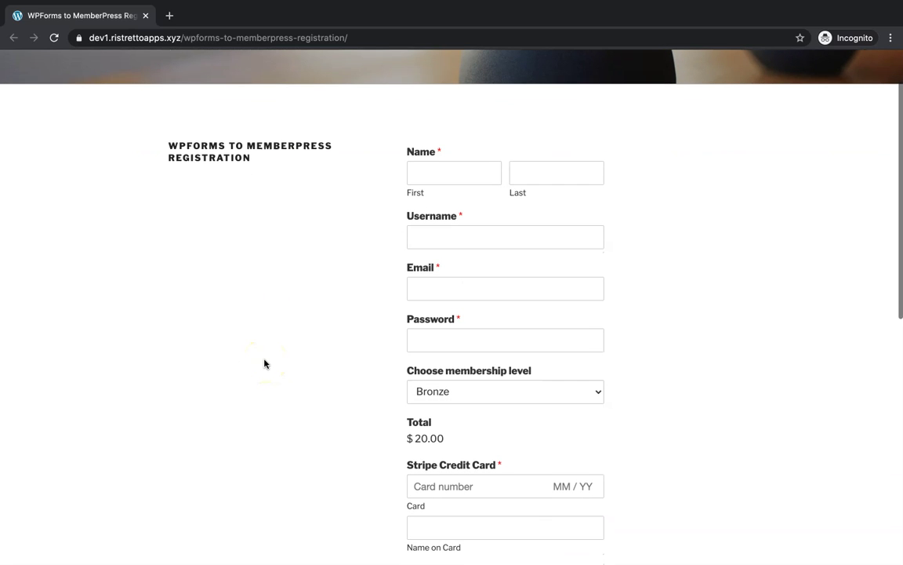
left_click(443, 186)
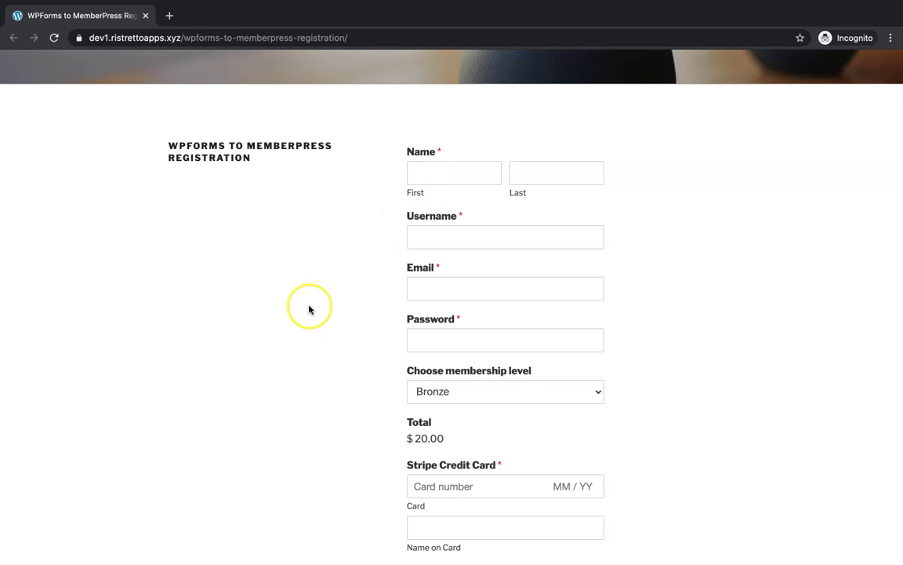
scroll(309, 308, "down", 2)
scroll(308, 308, "up", 4)
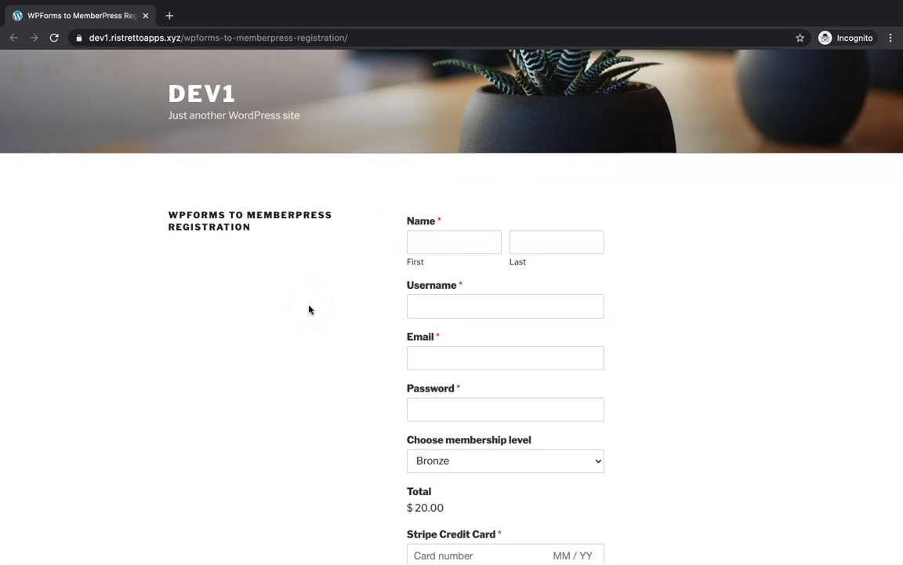
Submit the completed registration form with Bronze as the membership level.
key("super+grave")
key("super+grave")
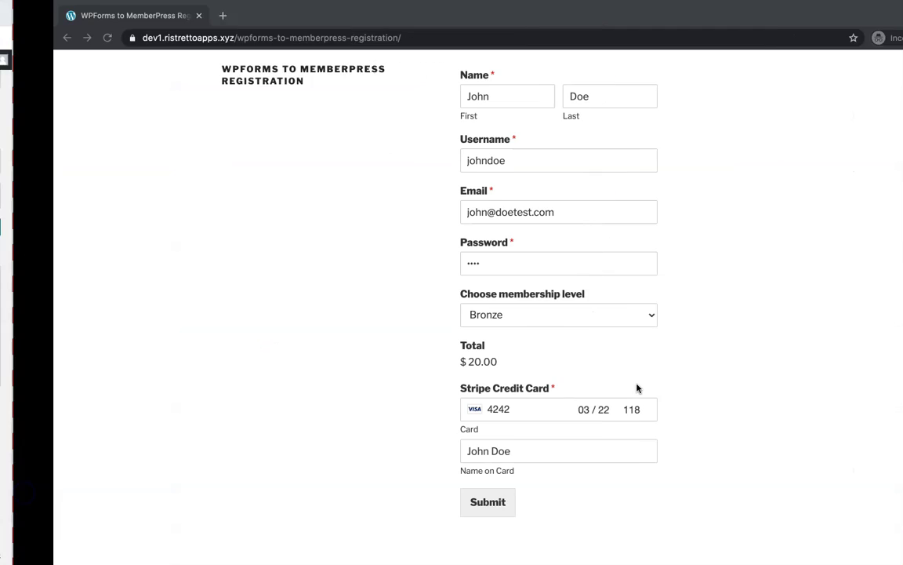
scroll(423, 339, "down", 2)
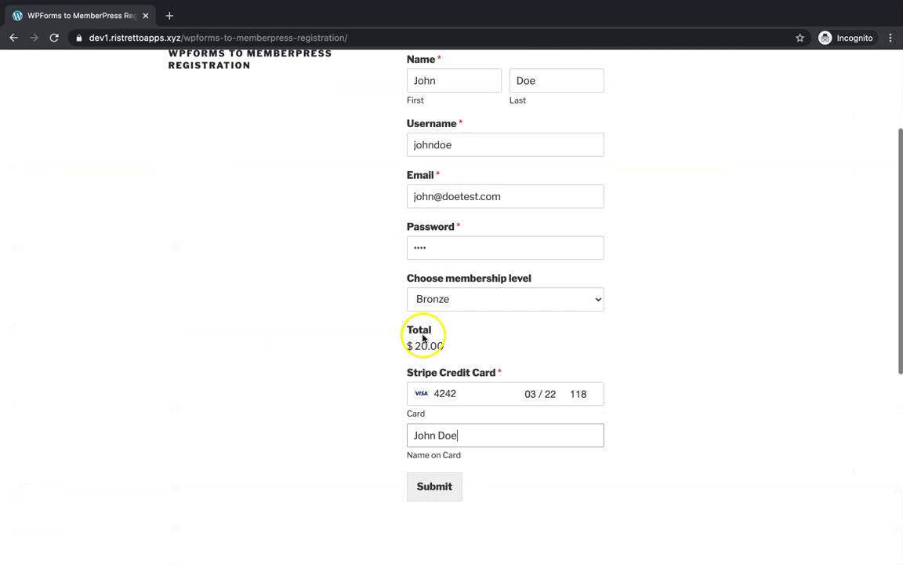
left_click(436, 487)
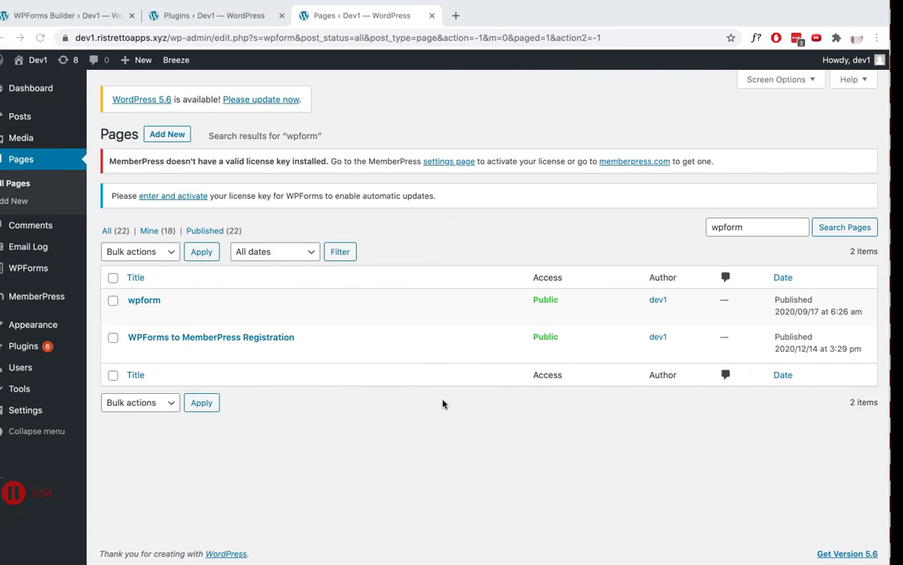
Search the WordPress users for the newly registered username and check its active memberships.
left_click(15, 369)
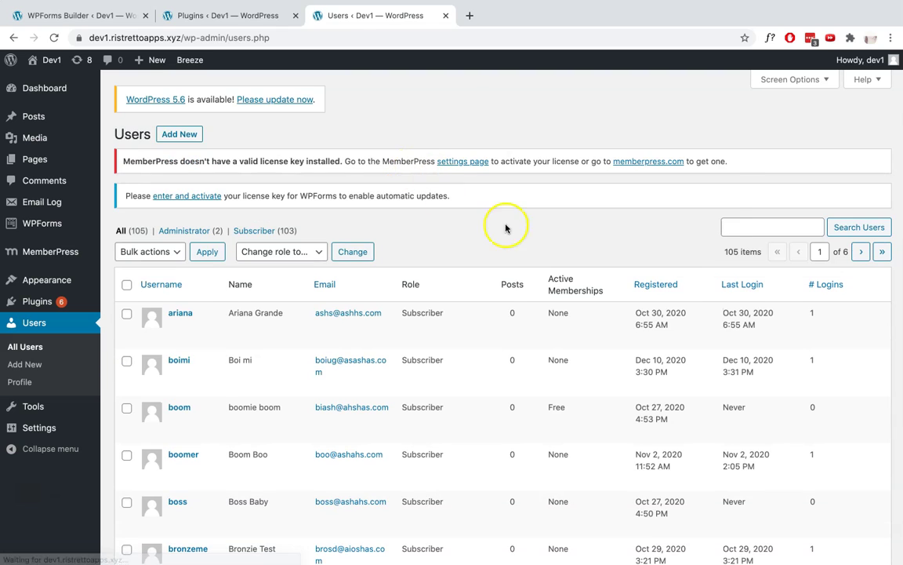
left_click(738, 226)
type("johndoe")
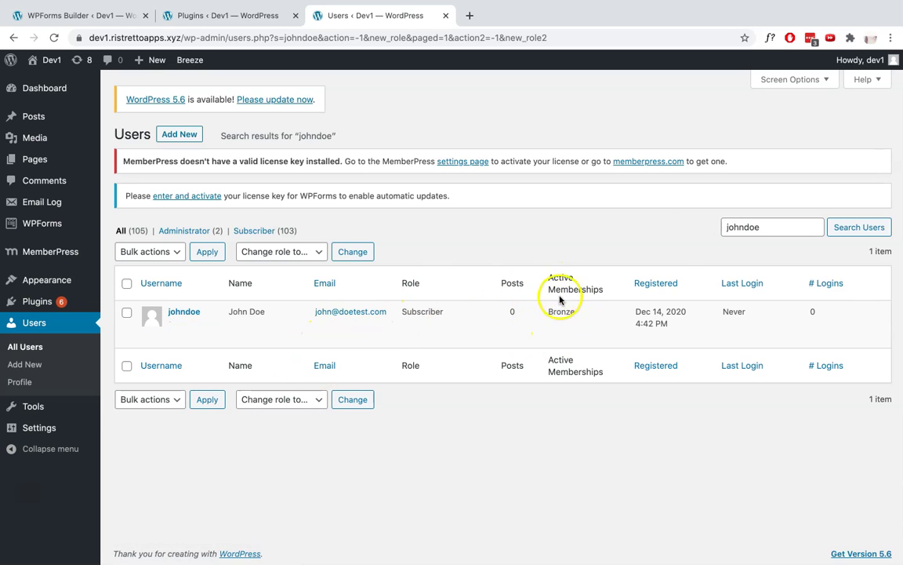
mouse_move(548, 309)
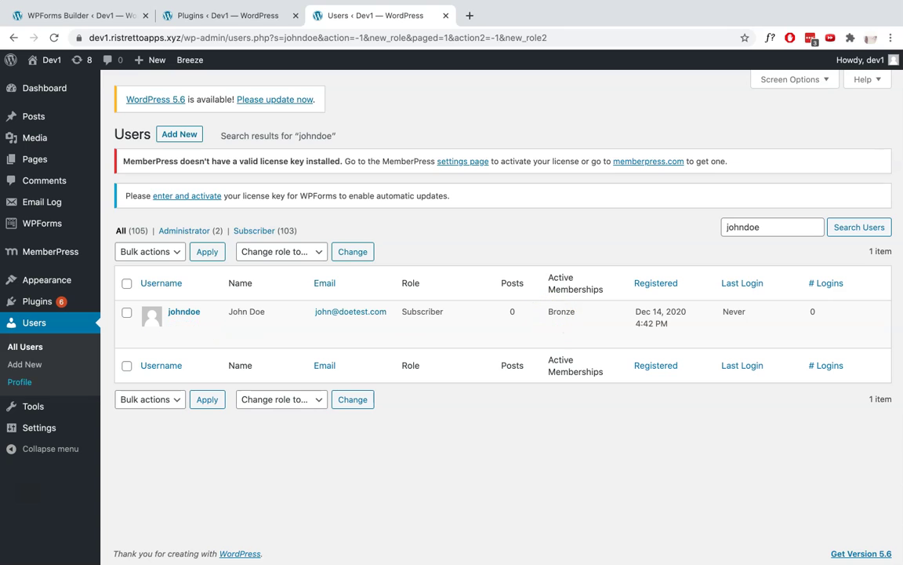
Open MemberPress's non-recurring subscriptions and examine the new member's transaction, membership, price and gateway.
mouse_move(45, 255)
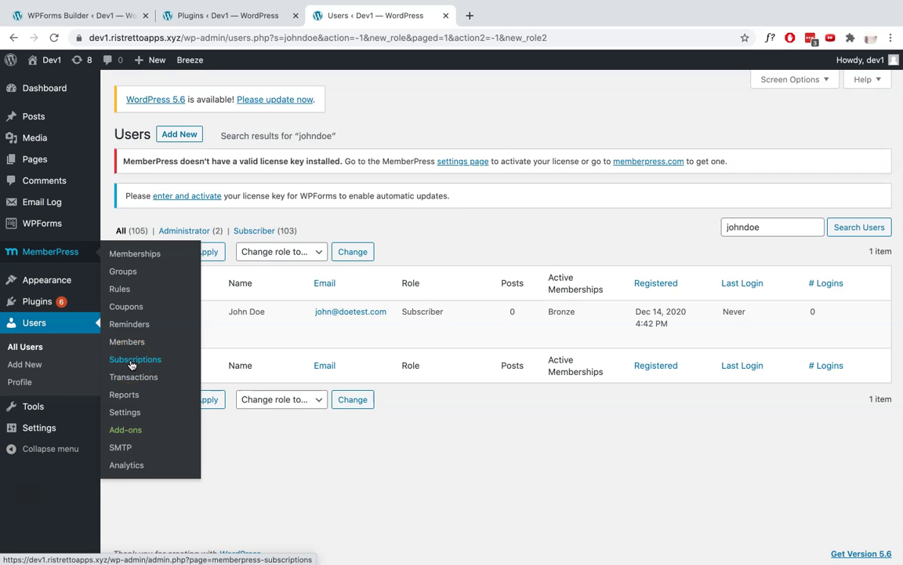
left_click(163, 357)
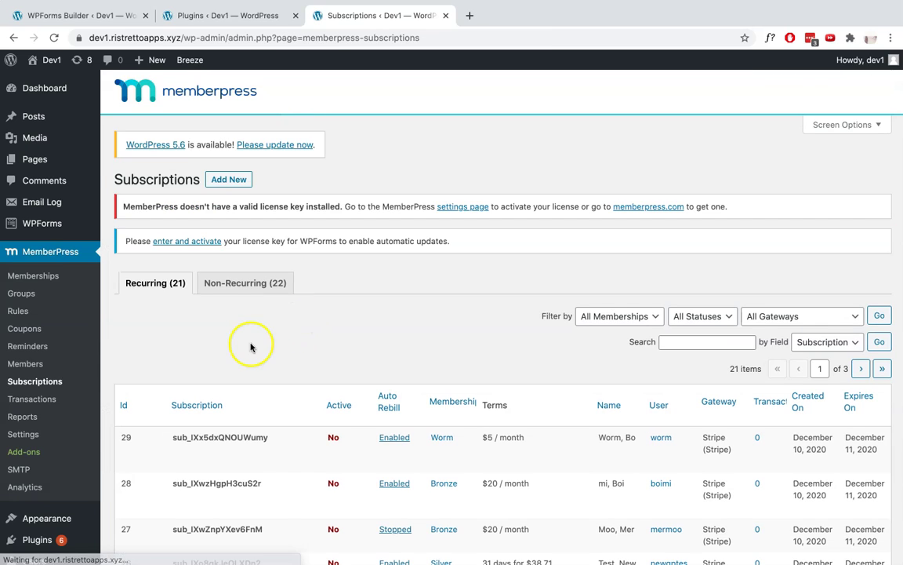
left_click(241, 289)
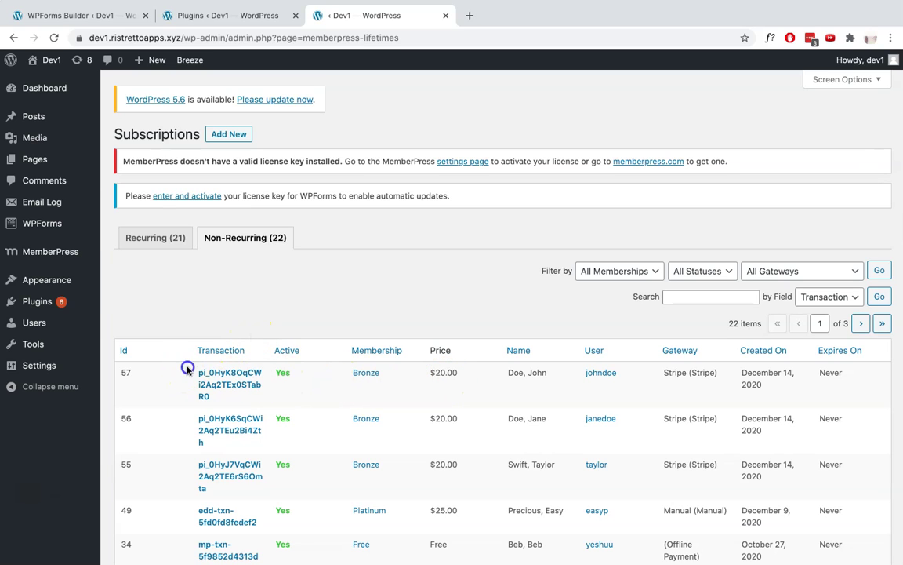
left_click_drag(192, 367, 753, 366)
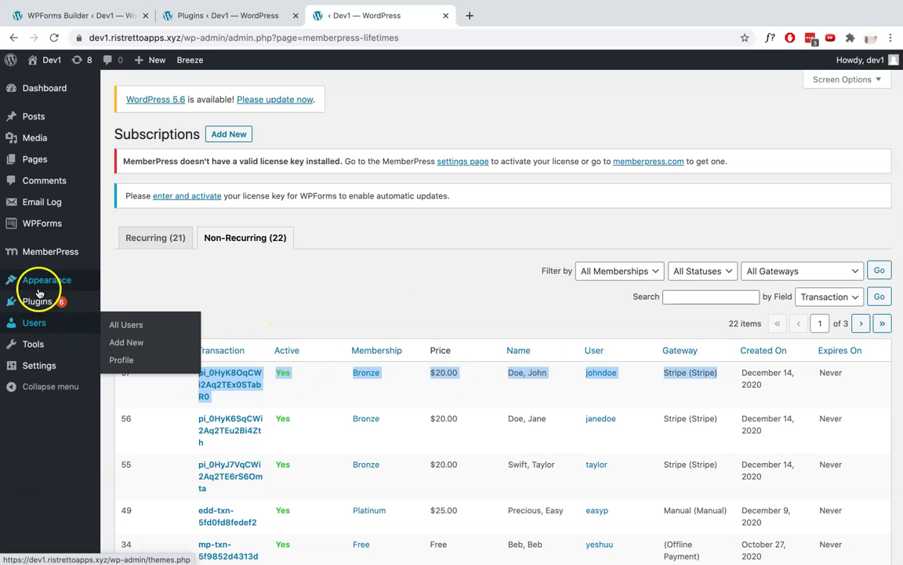
mouse_move(49, 250)
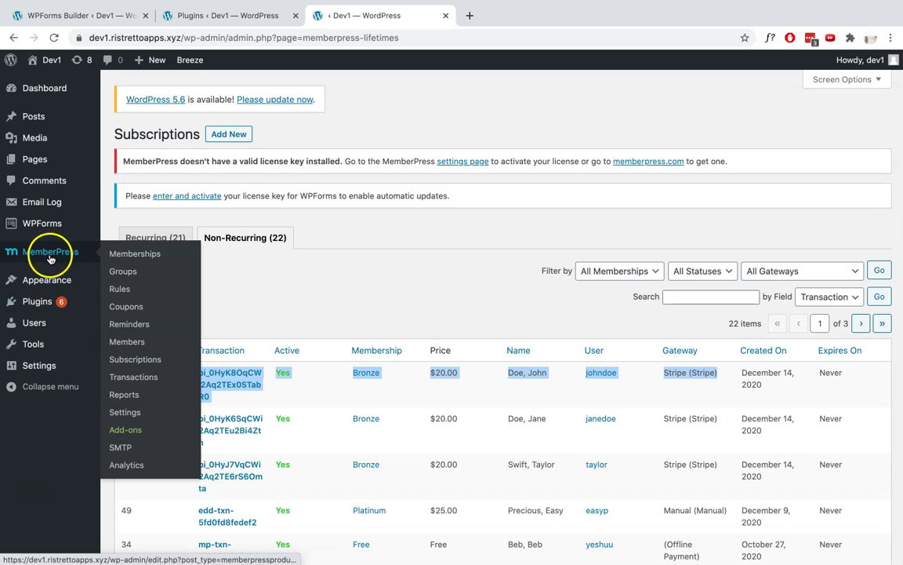